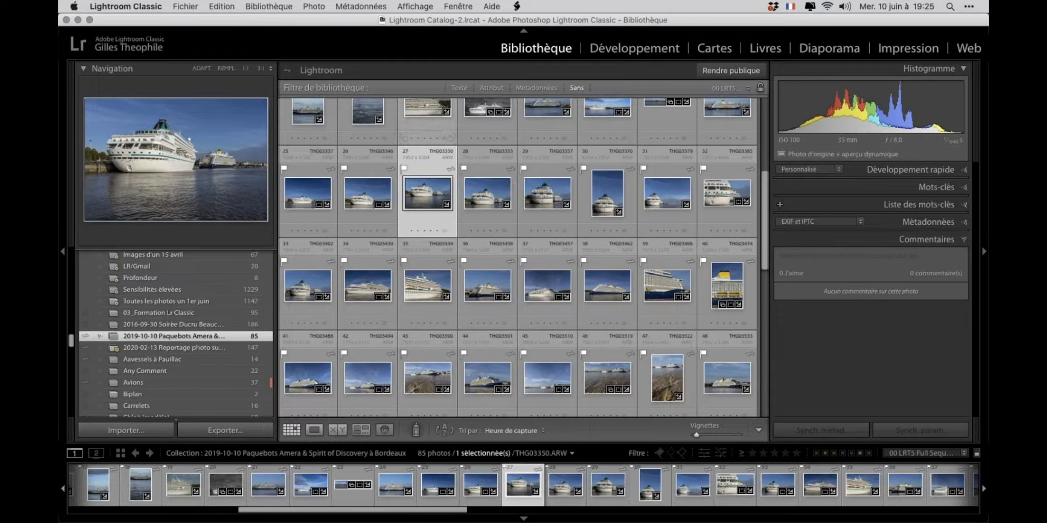
Send the selected ship photo THG03350.ARW from Lightroom Classic to Adobe Photoshop 2020 for editing.
right_click(416, 187)
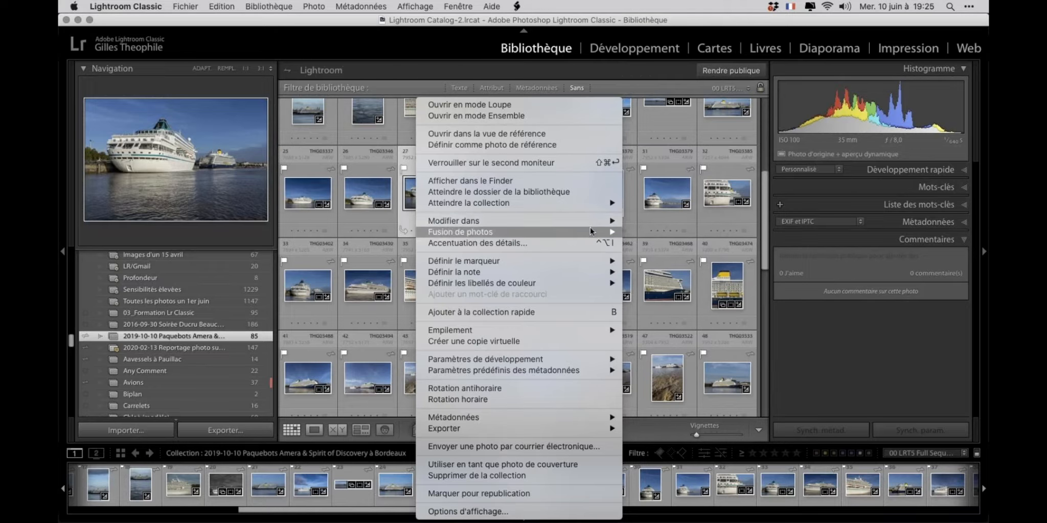
mouse_move(602, 220)
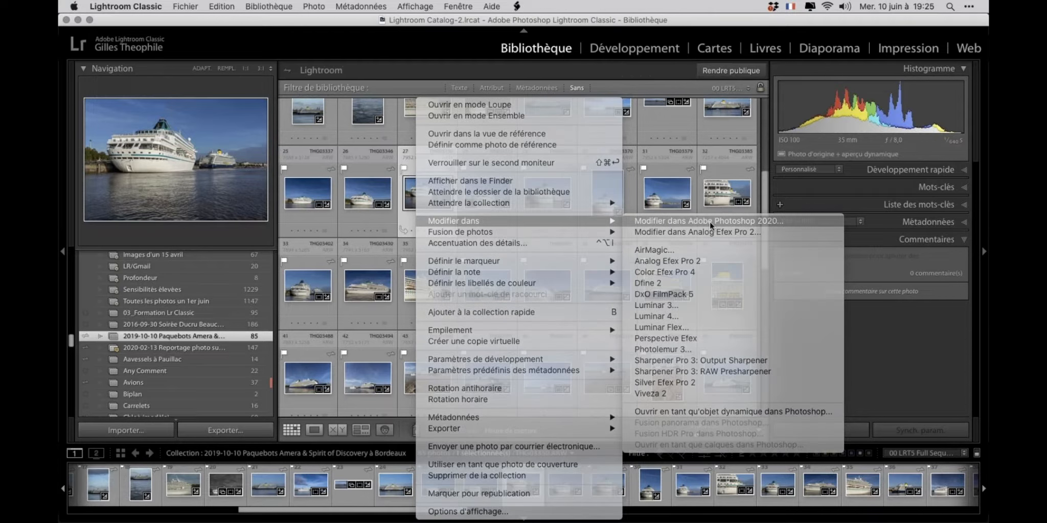
click(710, 221)
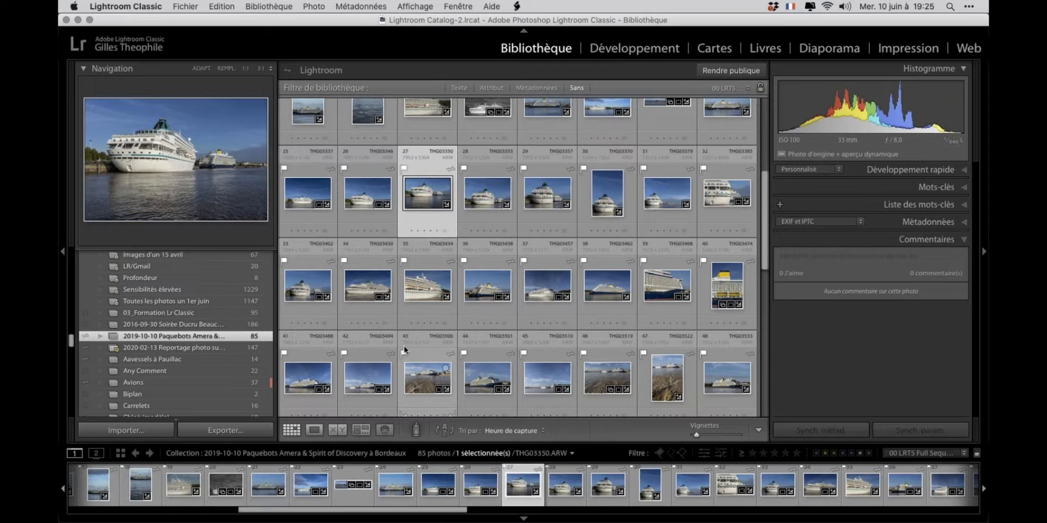
key(super+e)
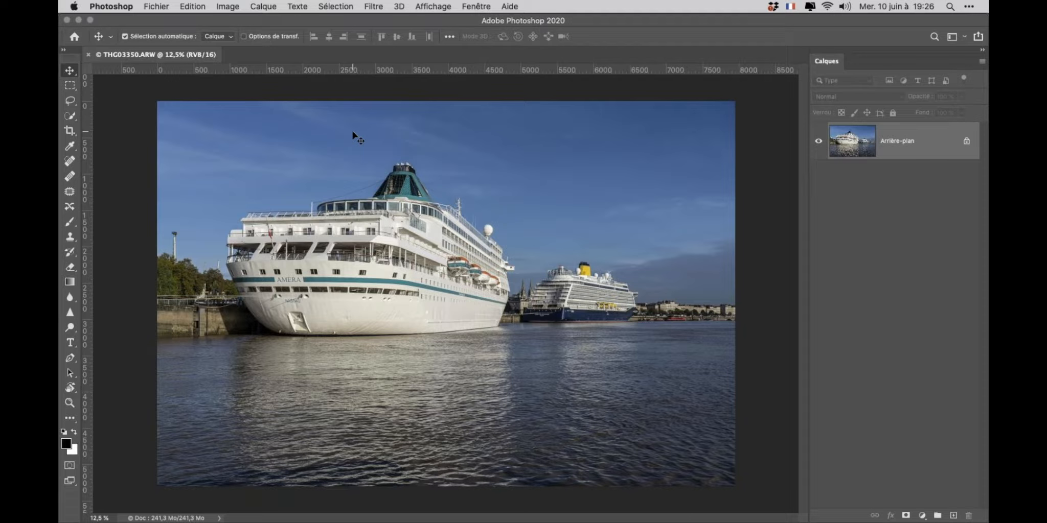
click(373, 8)
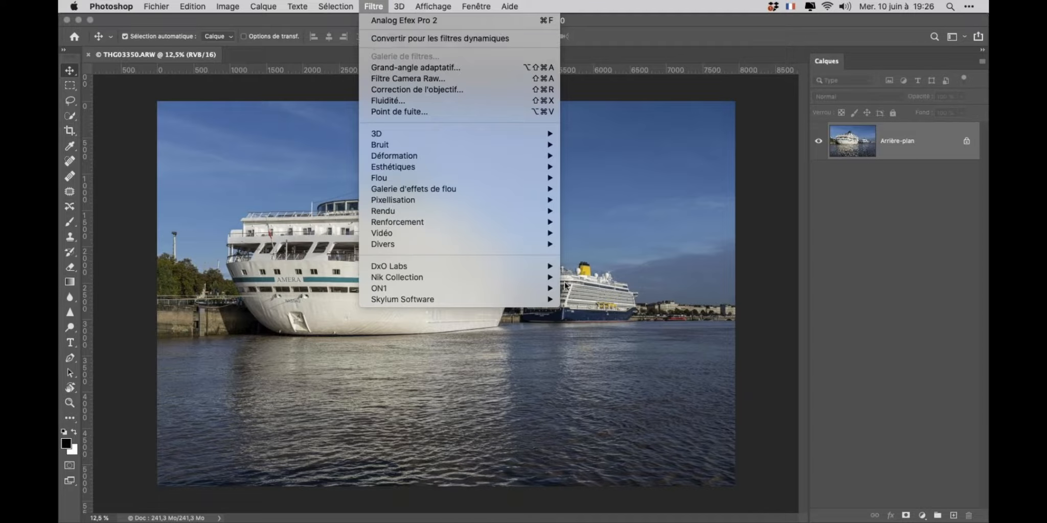
mouse_move(547, 277)
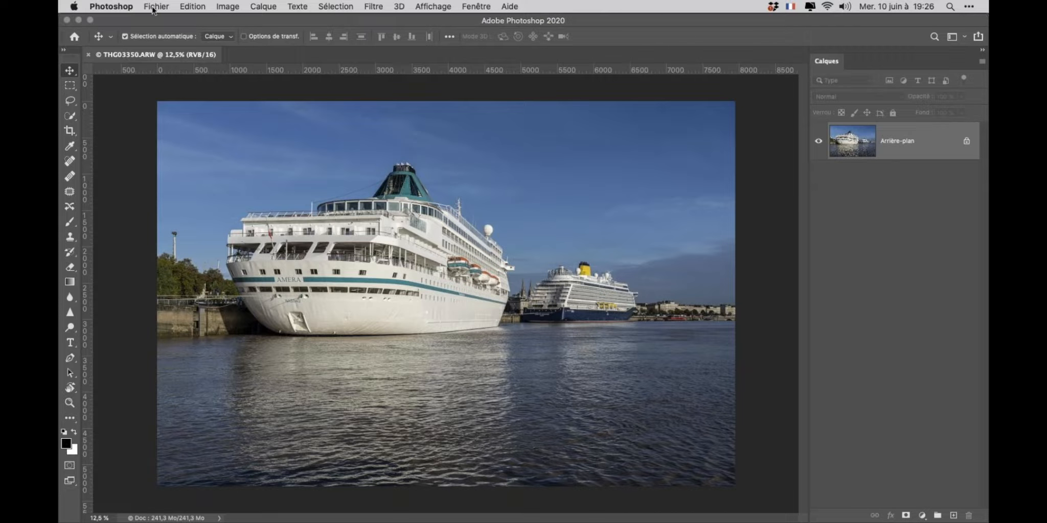
Launch Nik Selective Tool 2 and move its floating window over the middle of the photo.
click(153, 7)
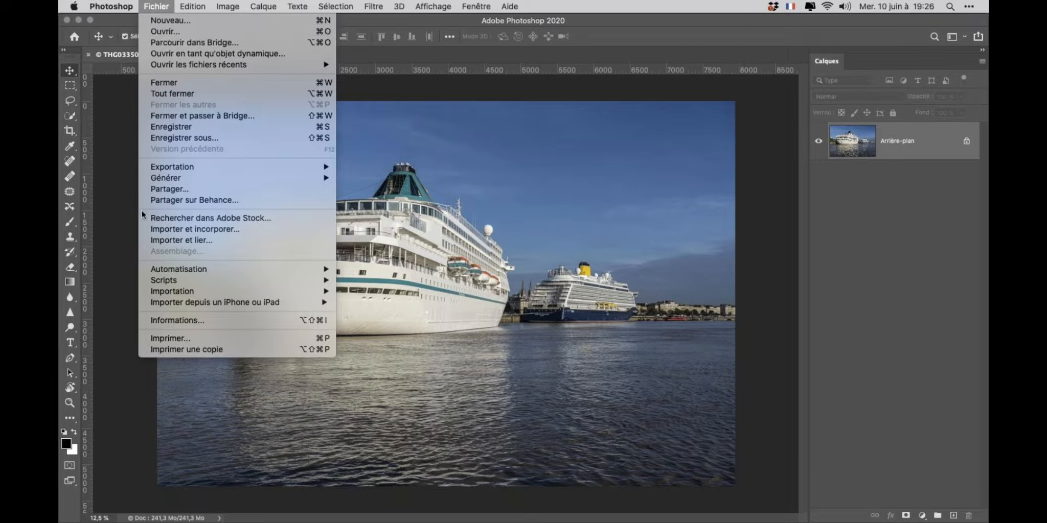
mouse_move(244, 275)
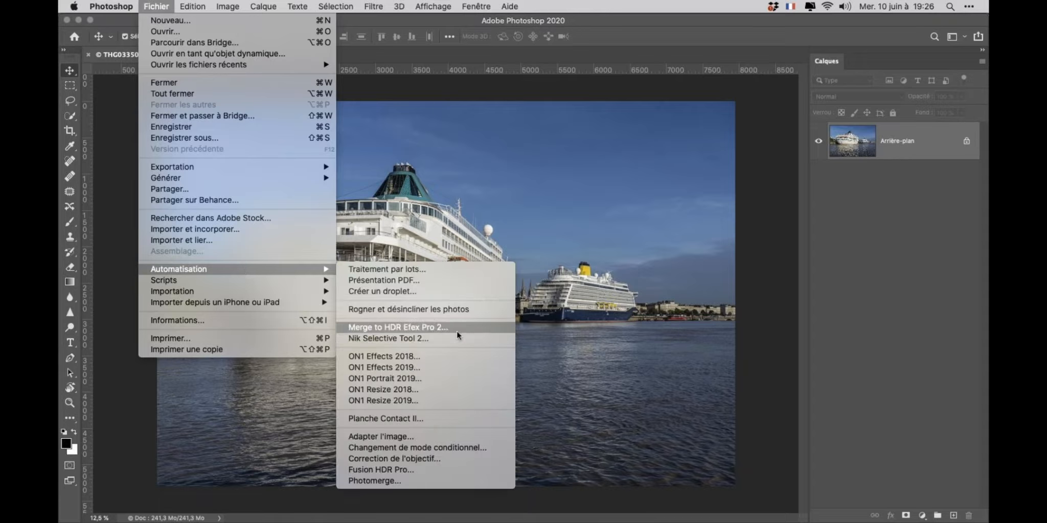
click(419, 339)
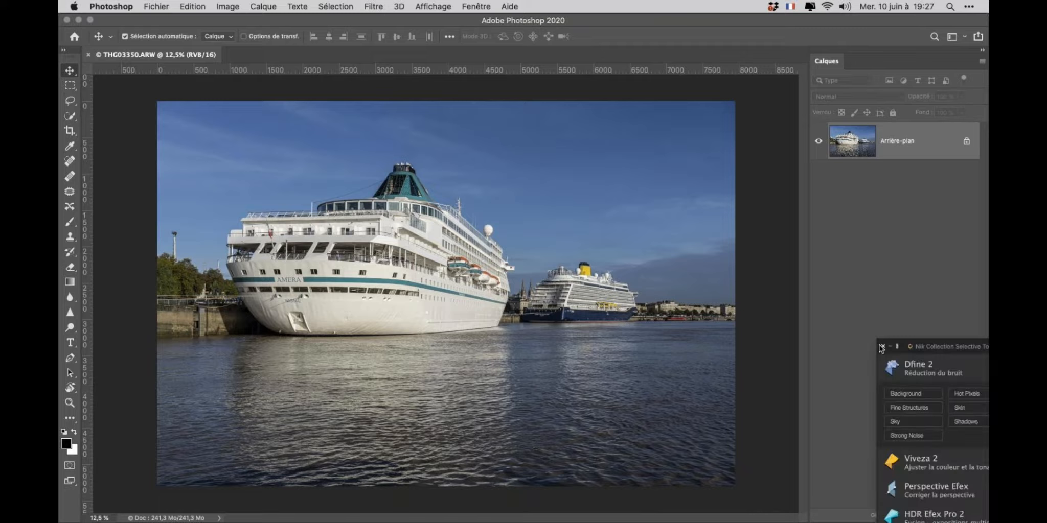
drag(955, 349, 498, 150)
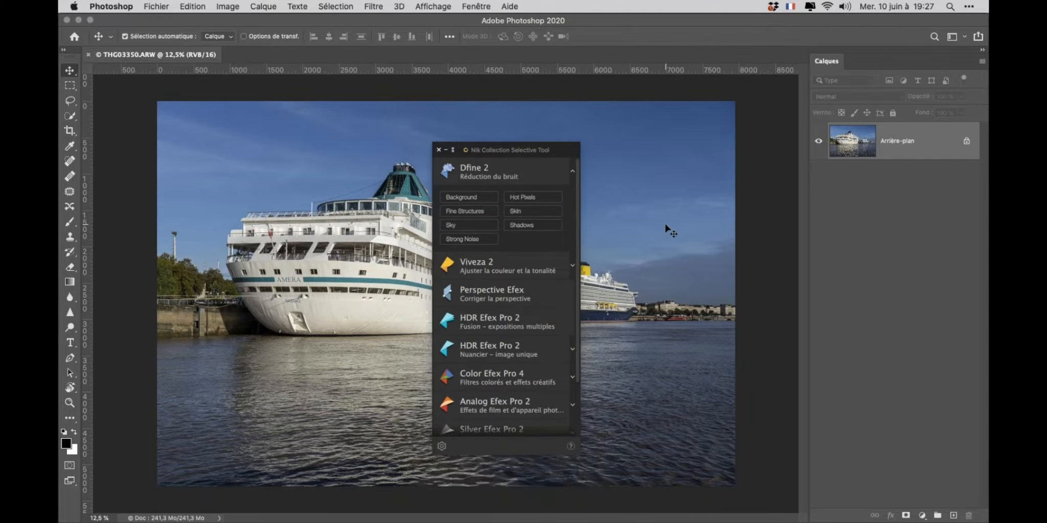
Collapse the Dfine 2 section of the Selective Tool and expand the Color Efex Pro 4 section.
click(573, 171)
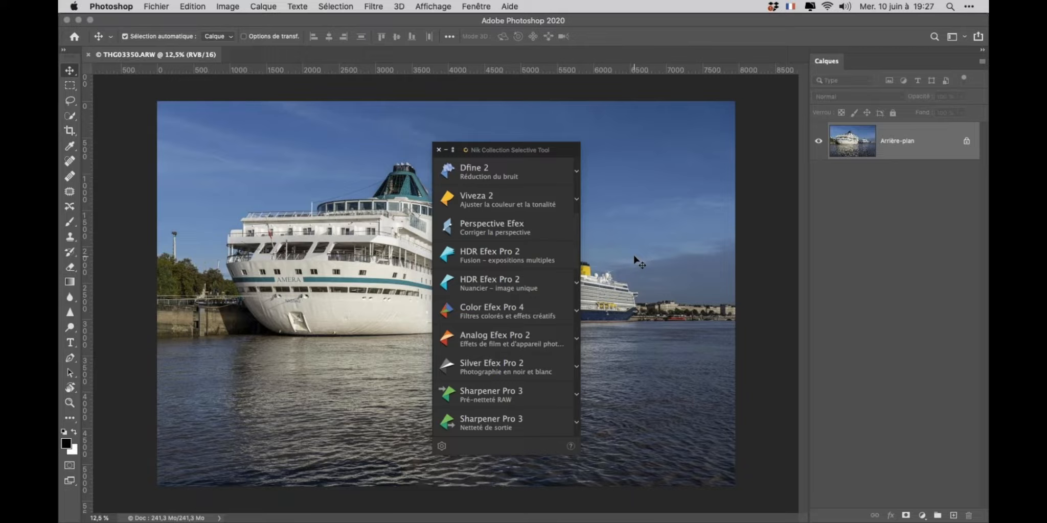
click(576, 312)
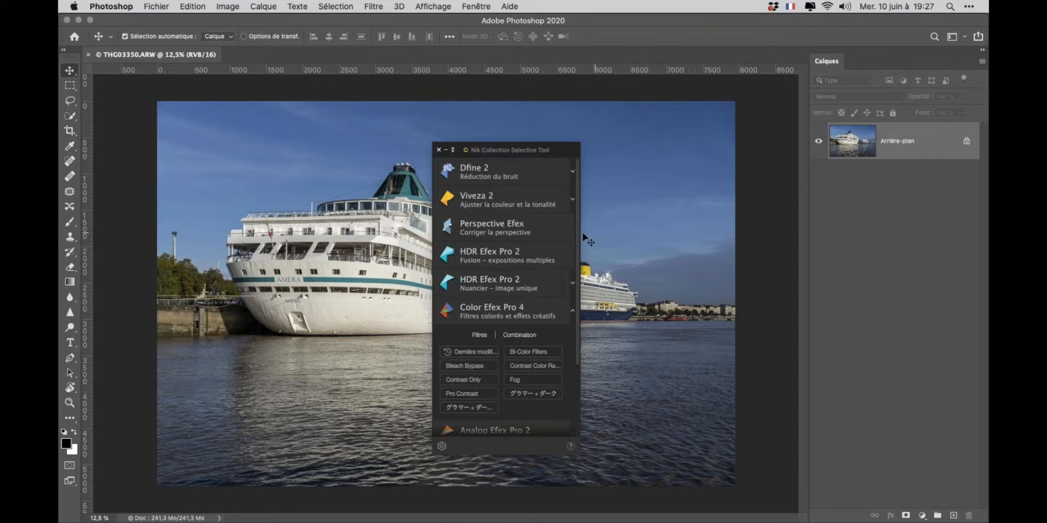
Examine the Selective Tool's plugin list from Dfine 2 to Sharpener Pro 3, including the filters under Color Efex Pro 4.
scroll(576, 254, down, 2)
scroll(576, 254, down, 5)
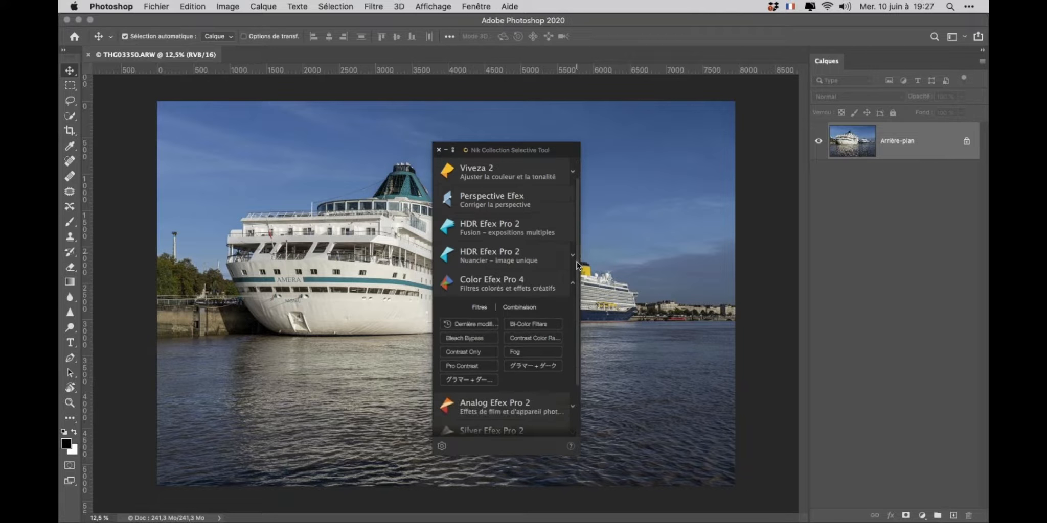
scroll(587, 278, up, 2)
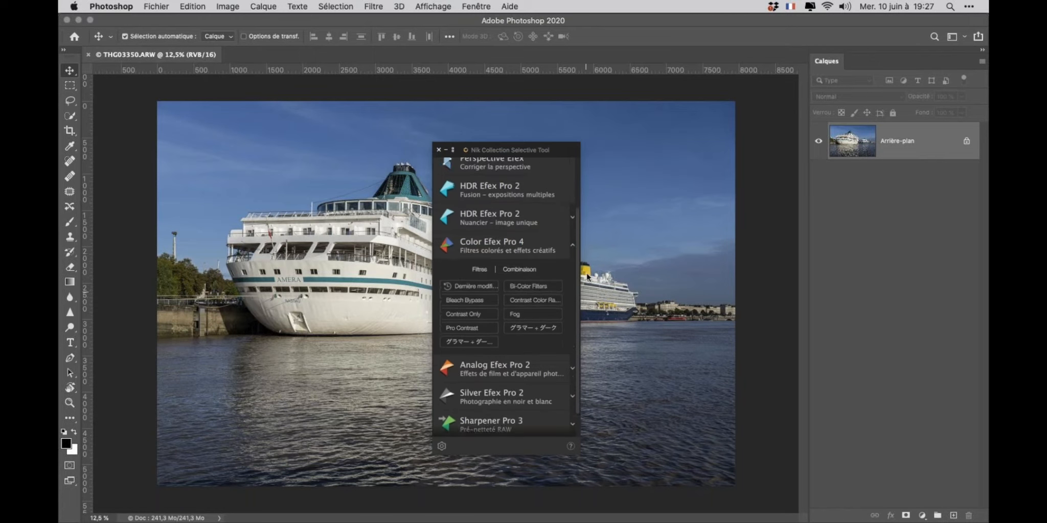
scroll(588, 277, up, 4)
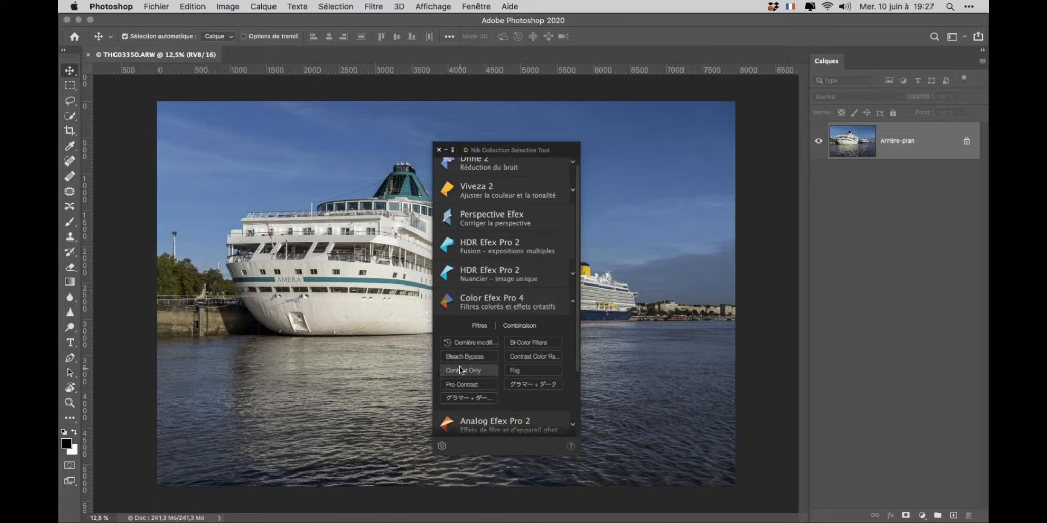
scroll(580, 327, down, 2)
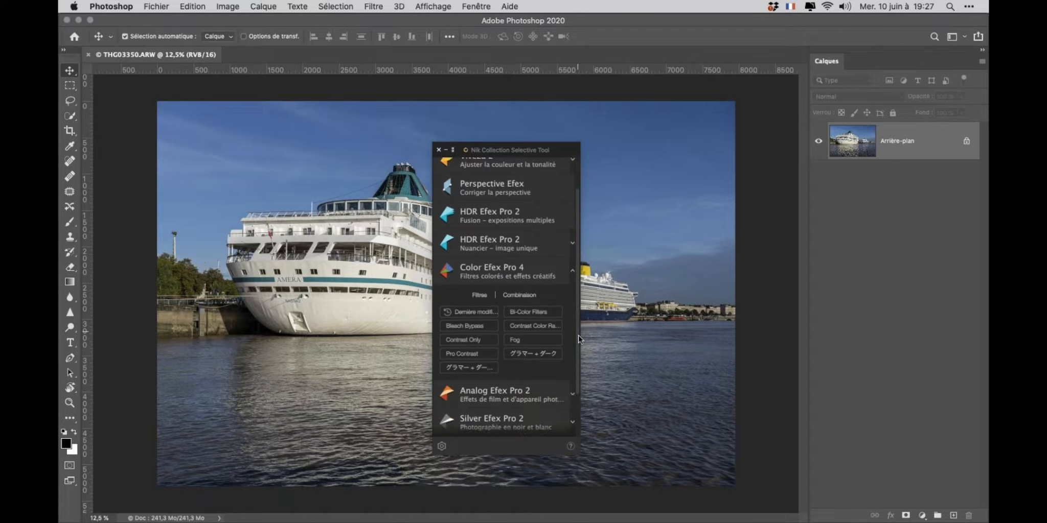
scroll(578, 350, down, 2)
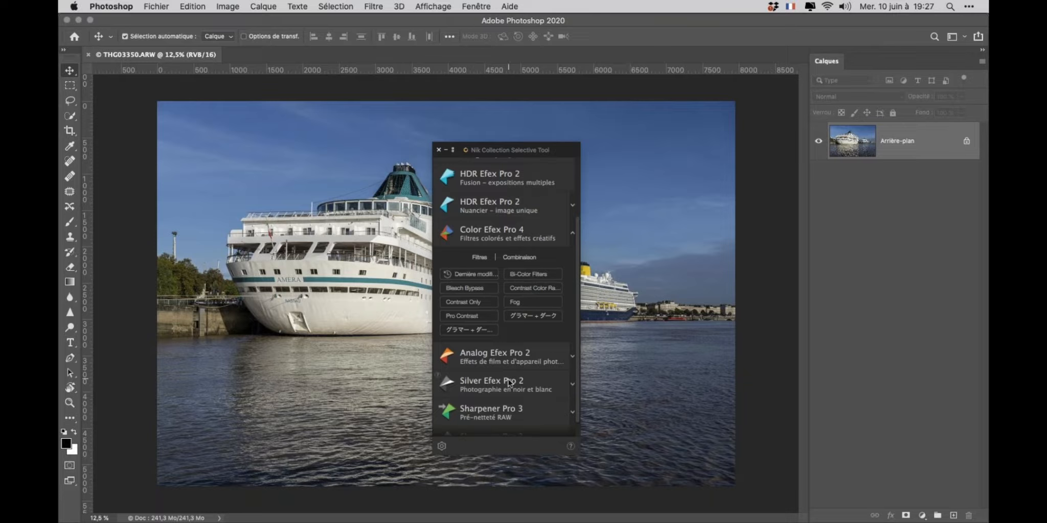
scroll(509, 382, down, 1)
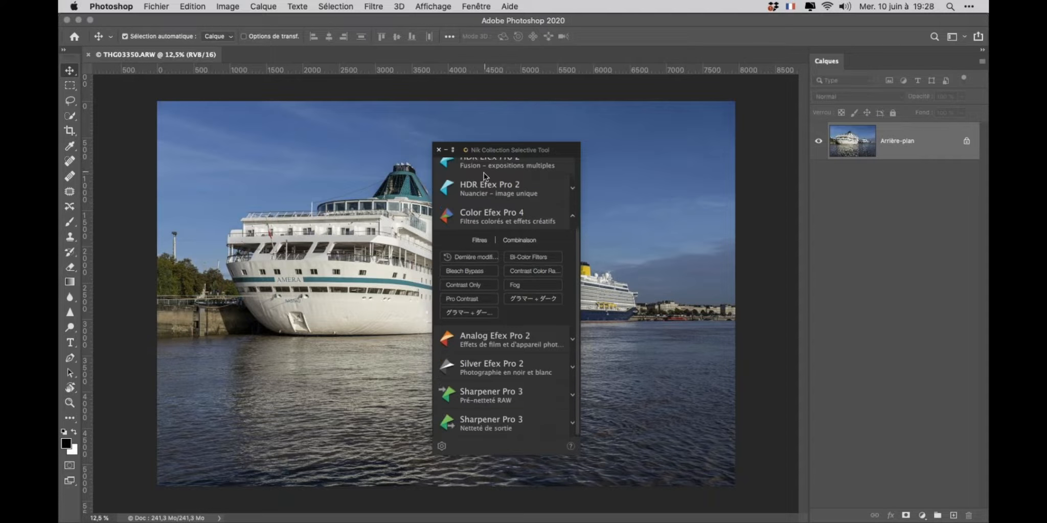
scroll(533, 391, up, 2)
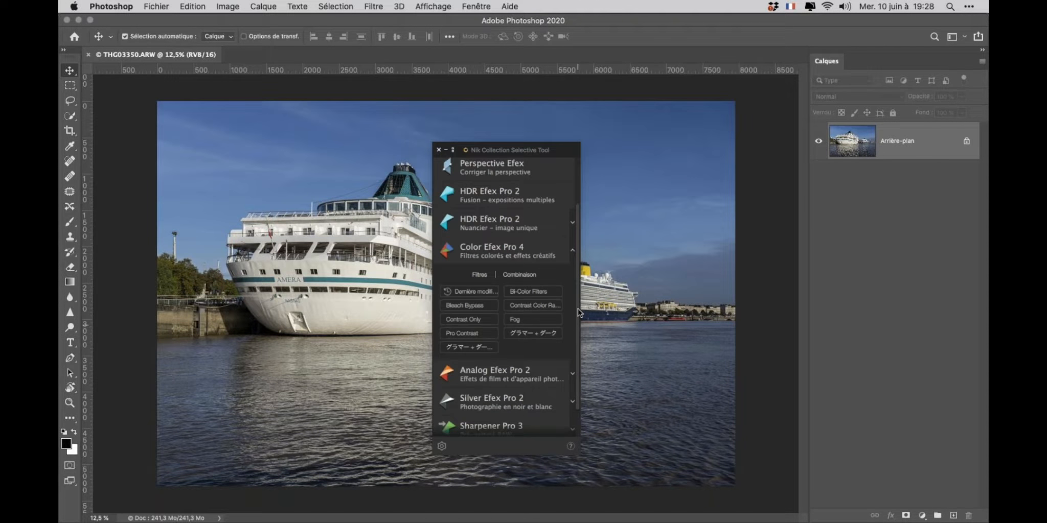
scroll(579, 313, up, 2)
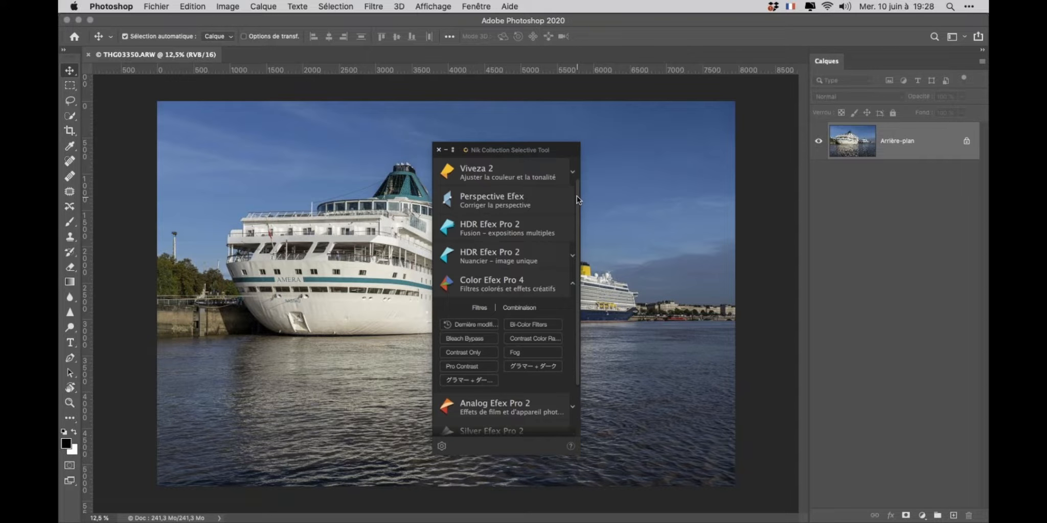
scroll(576, 193, up, 2)
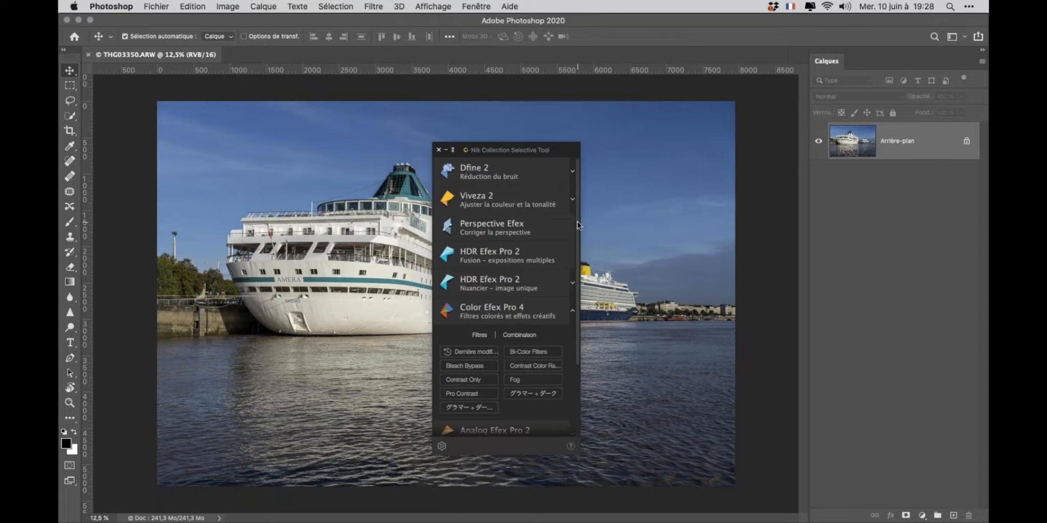
scroll(577, 230, down, 1)
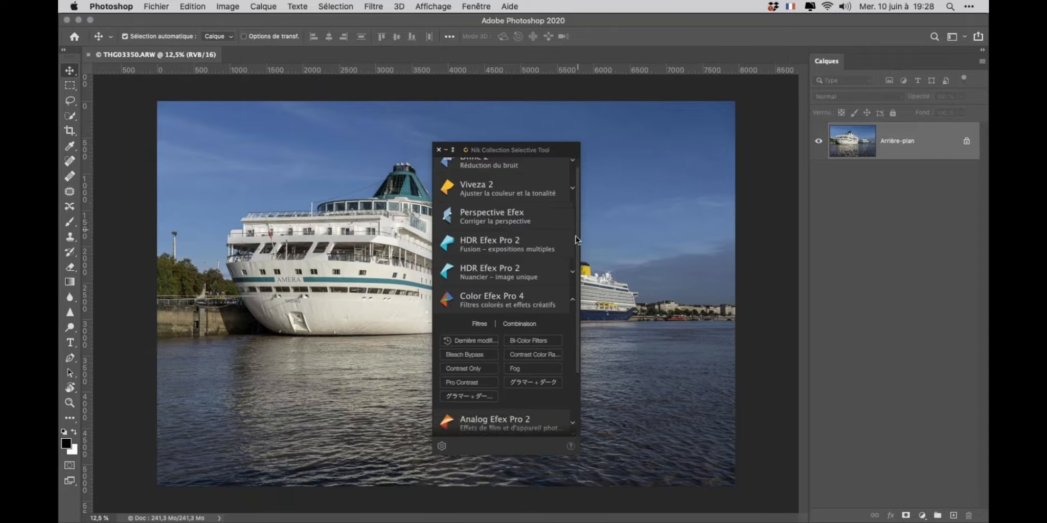
scroll(572, 266, down, 4)
scroll(567, 286, down, 1)
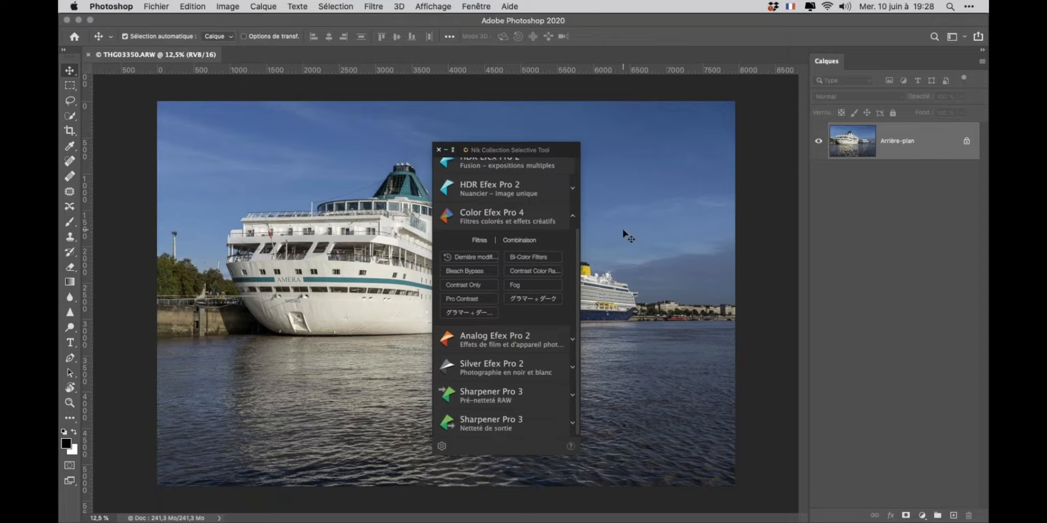
Nudge the Selective Tool window upward, then review the Nik Collection preference choices for filter target, brush effect and favourites, and accept the existing settings.
drag(562, 149, 573, 131)
drag(571, 135, 572, 128)
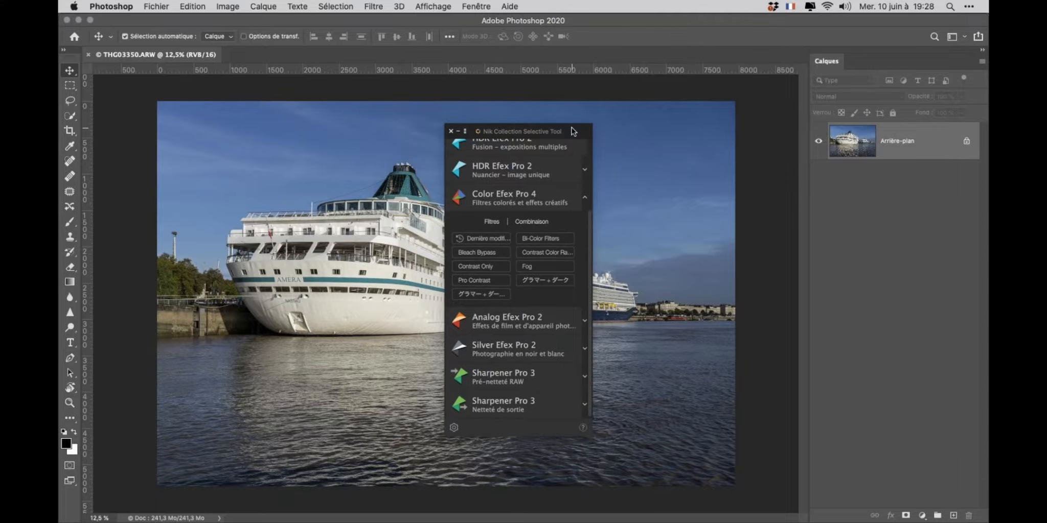
click(454, 428)
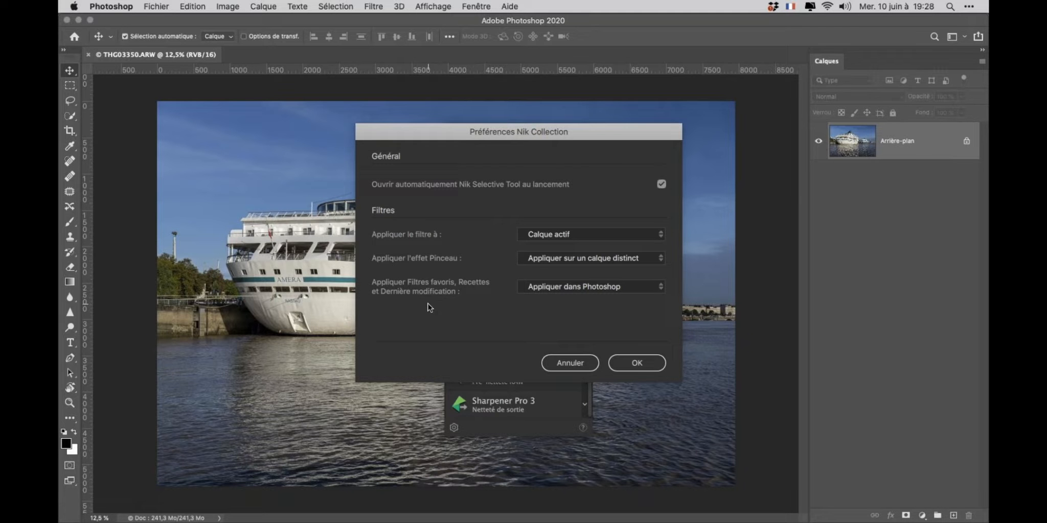
click(661, 237)
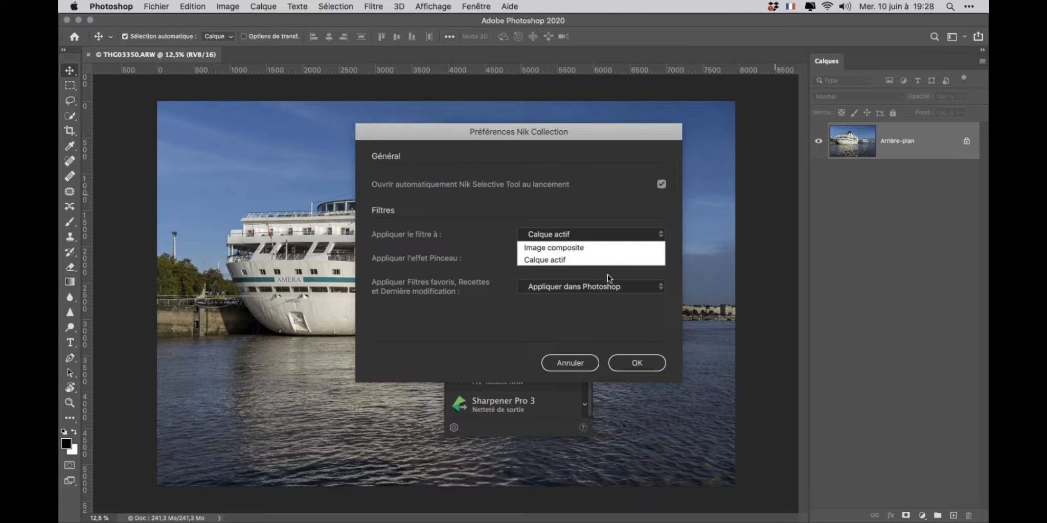
click(502, 260)
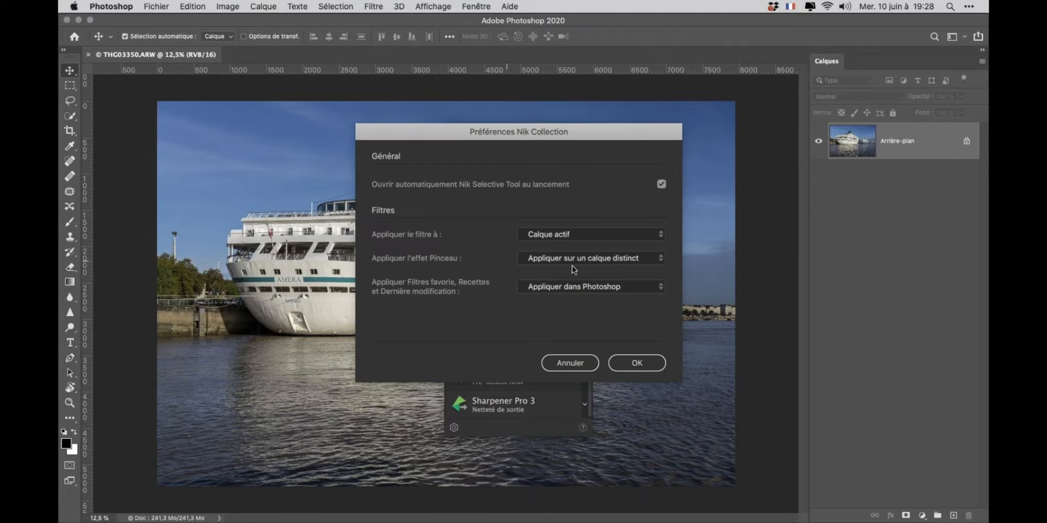
click(660, 259)
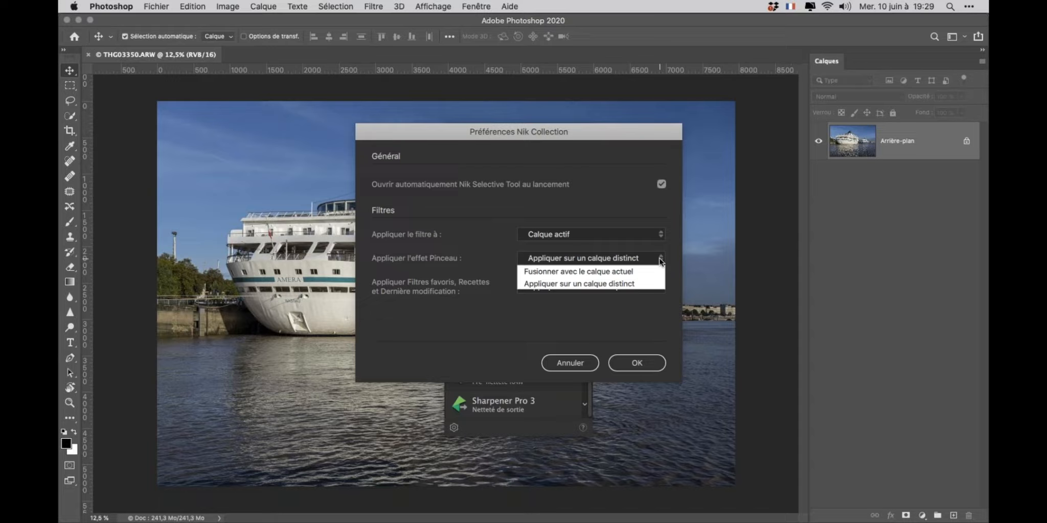
click(666, 271)
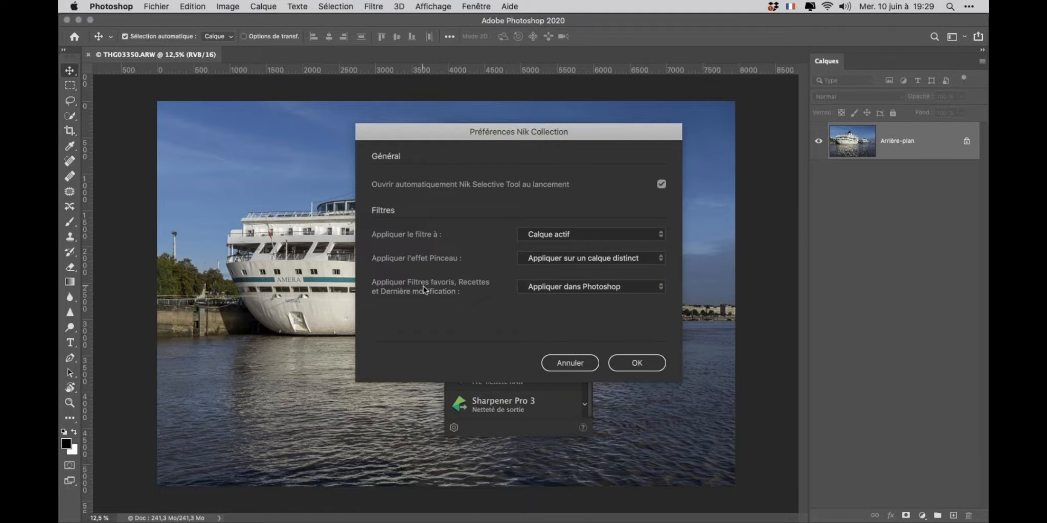
click(661, 287)
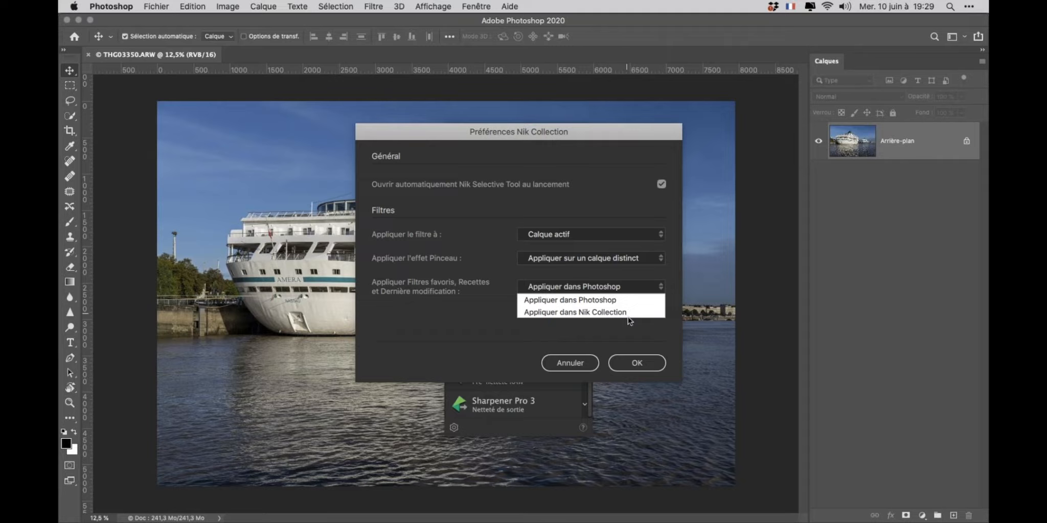
click(583, 336)
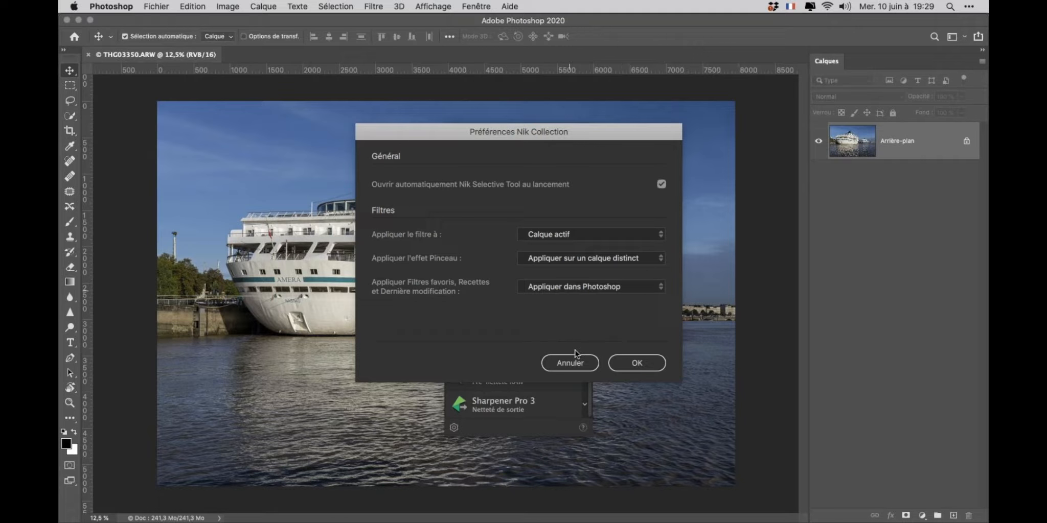
click(632, 361)
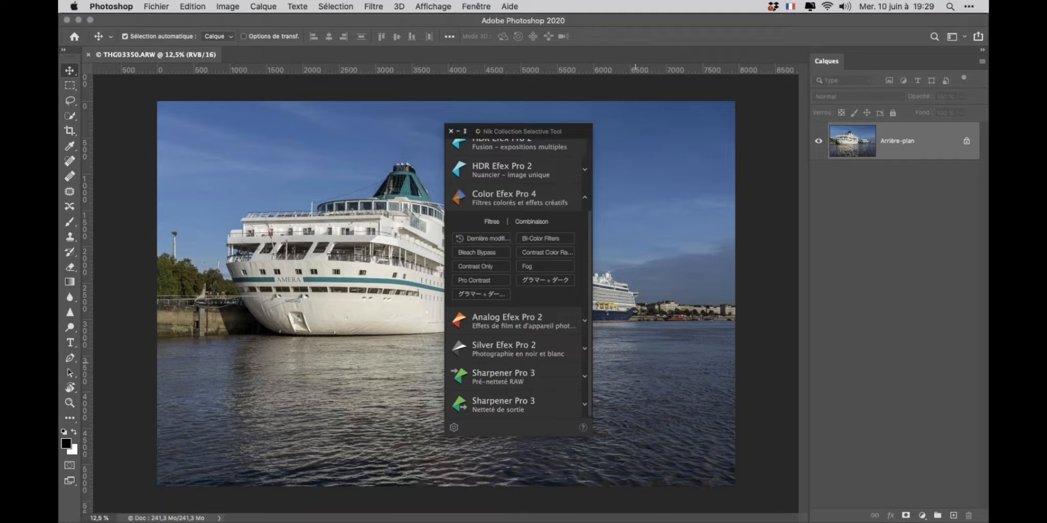
Minimize the Nik Collection Selective Tool window to uncover the whole photo.
click(163, 8)
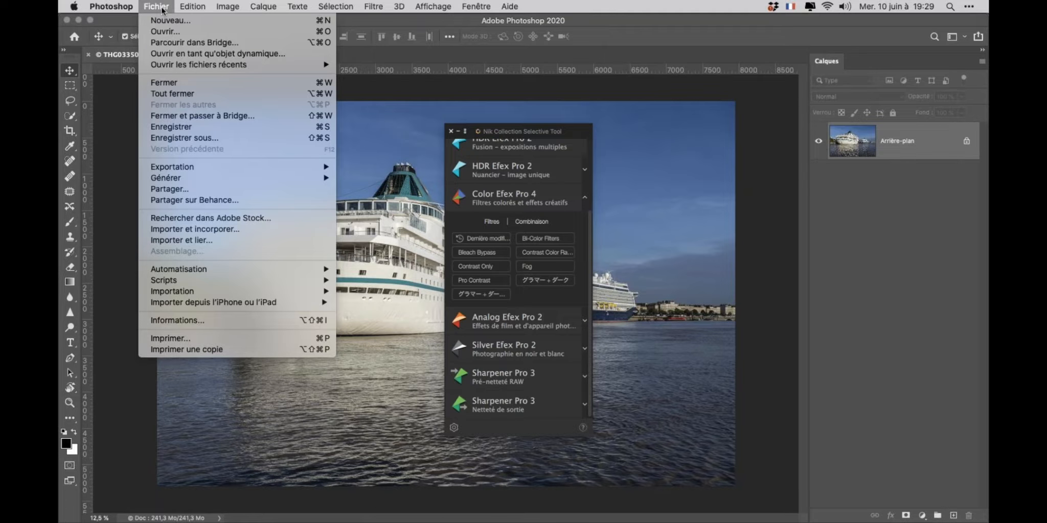
mouse_move(253, 269)
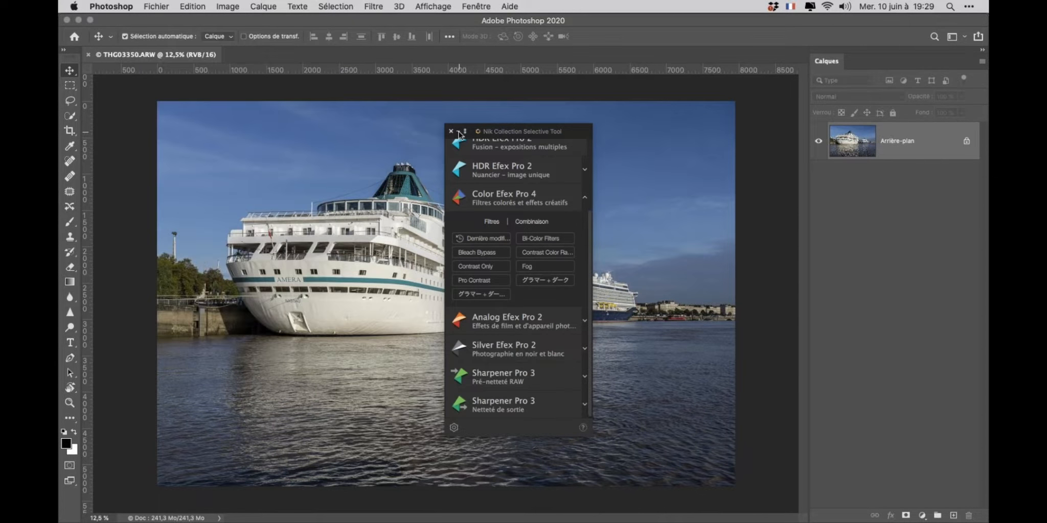
click(458, 132)
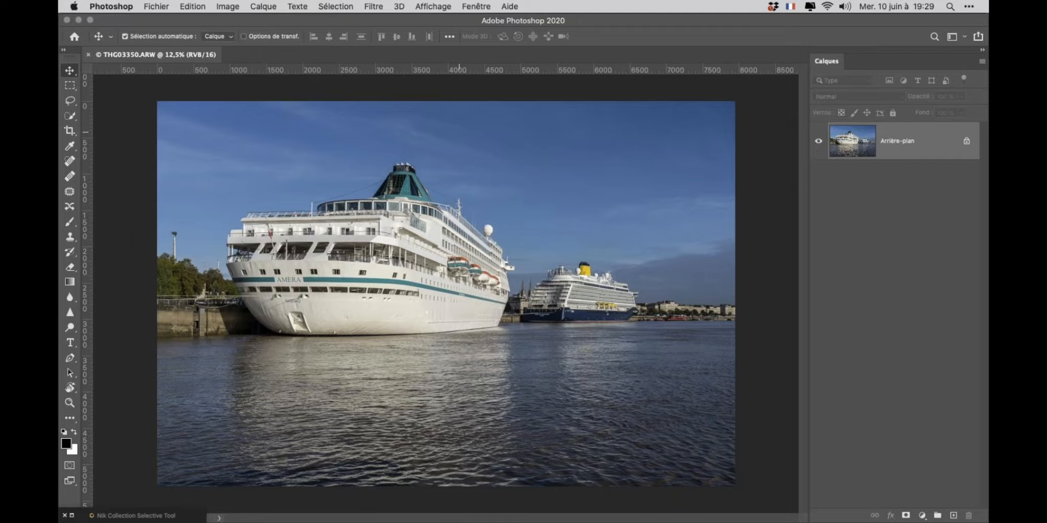
Restore the Selective Tool window and try its compact icon strip over the layer list before returning it to full size above the photo.
click(72, 516)
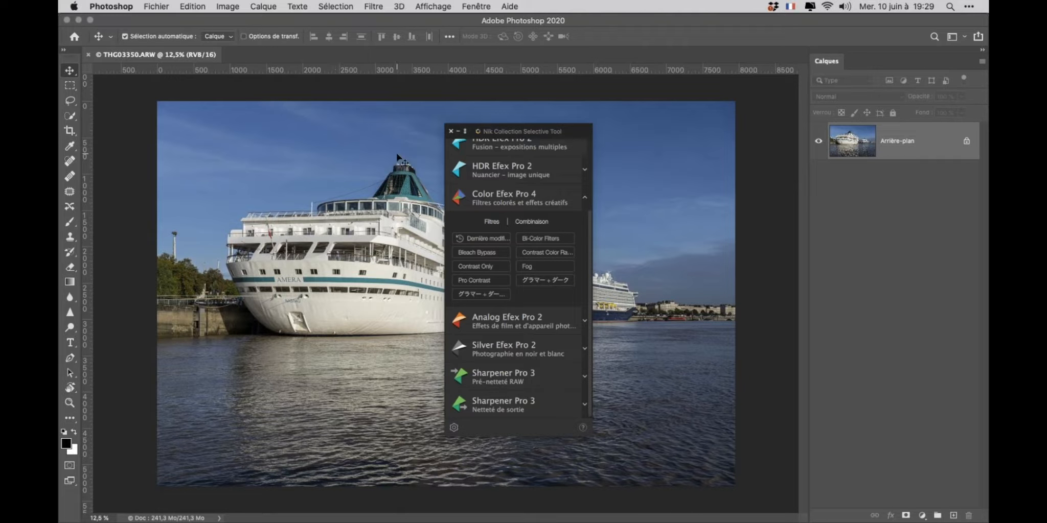
click(465, 132)
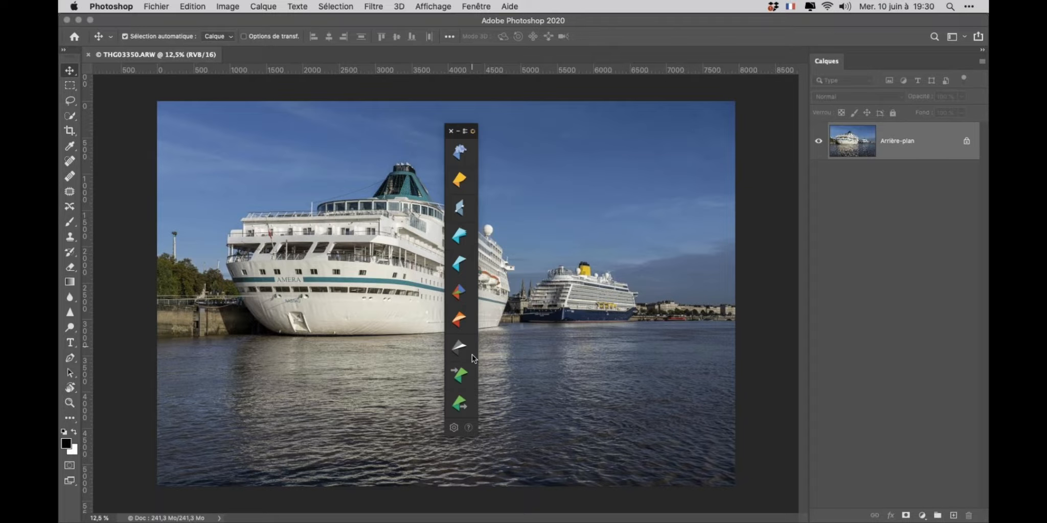
drag(463, 128, 939, 183)
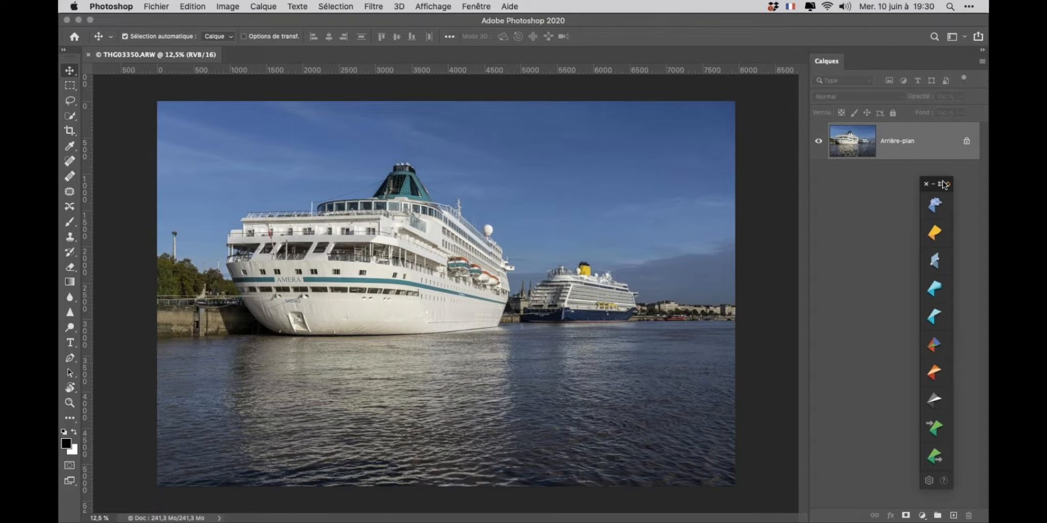
drag(943, 185, 472, 129)
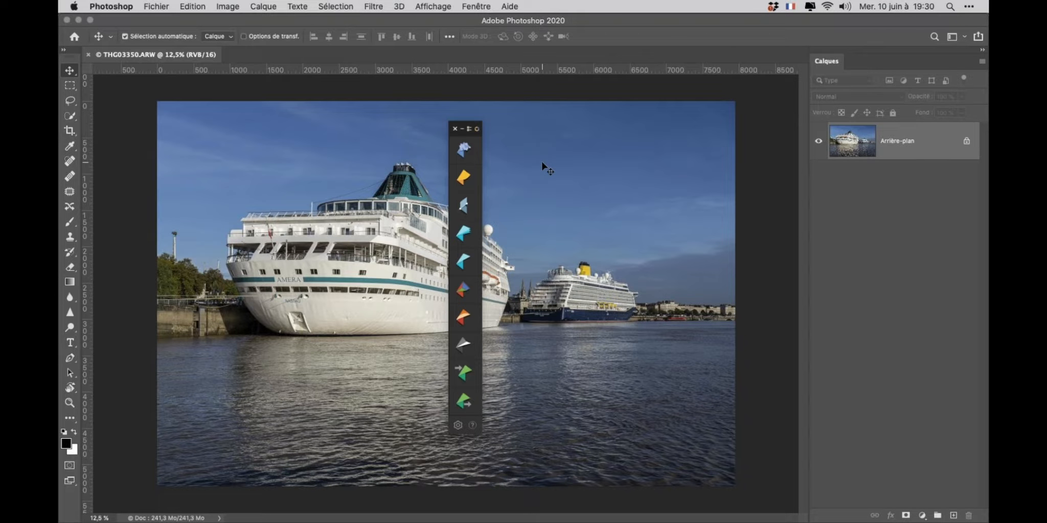
click(475, 128)
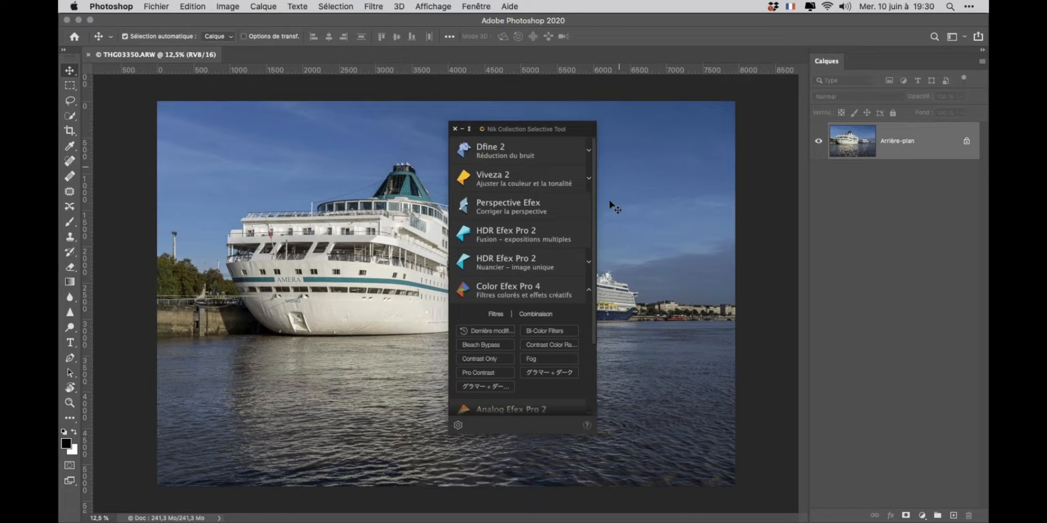
Examine the Selective Tool's plugin list down to Sharpener Pro 3 and compare it with the filter commands that include Nik Collection.
scroll(597, 235, down, 1)
scroll(598, 234, down, 5)
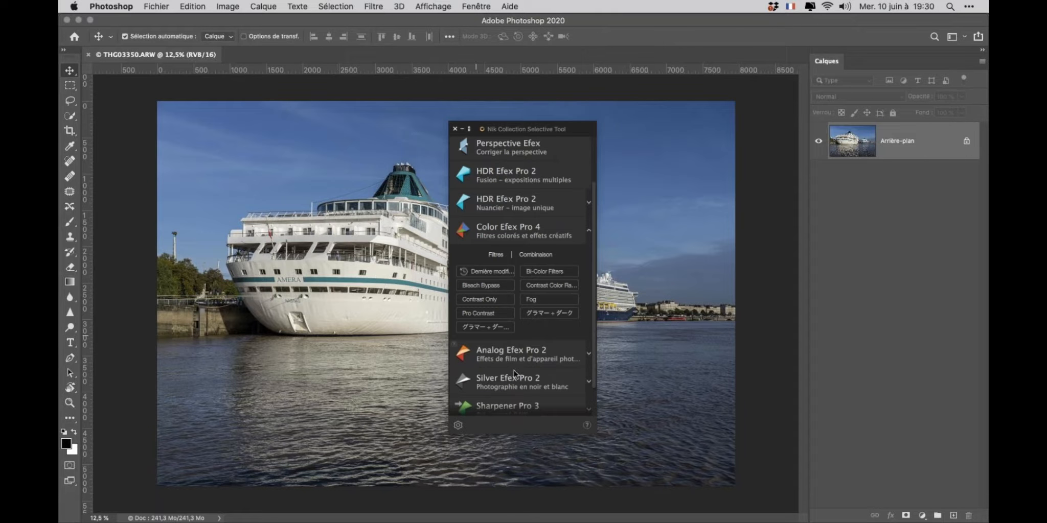
scroll(593, 359, down, 2)
scroll(592, 383, down, 1)
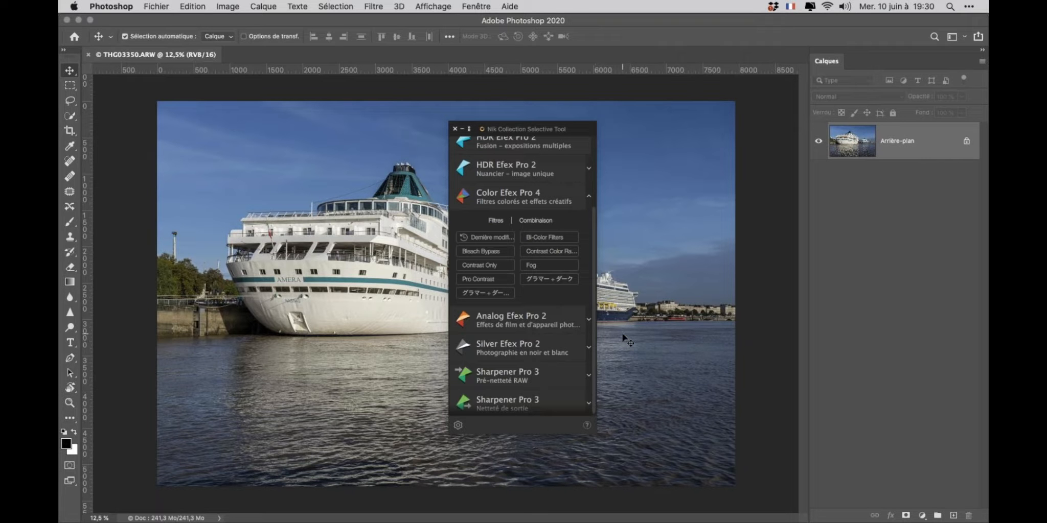
click(374, 6)
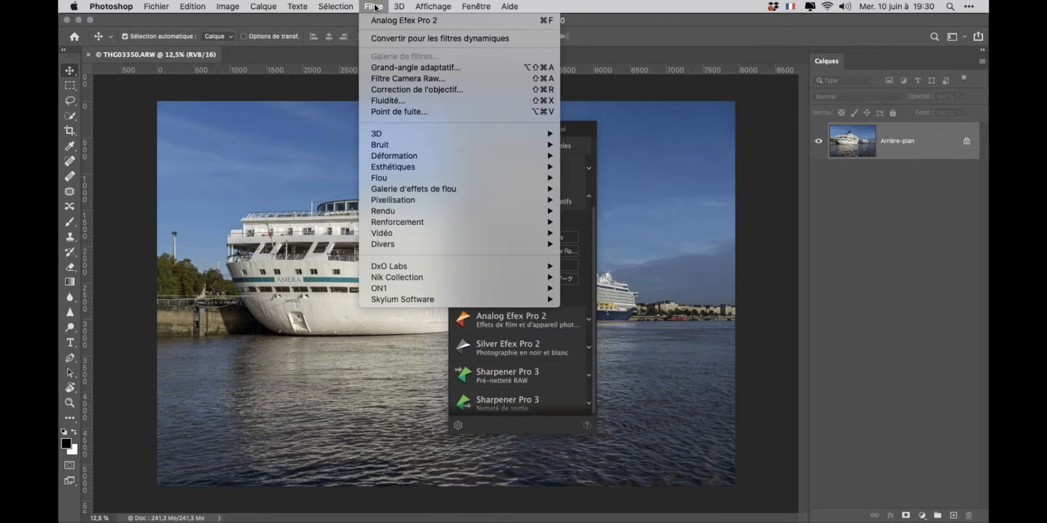
click(588, 130)
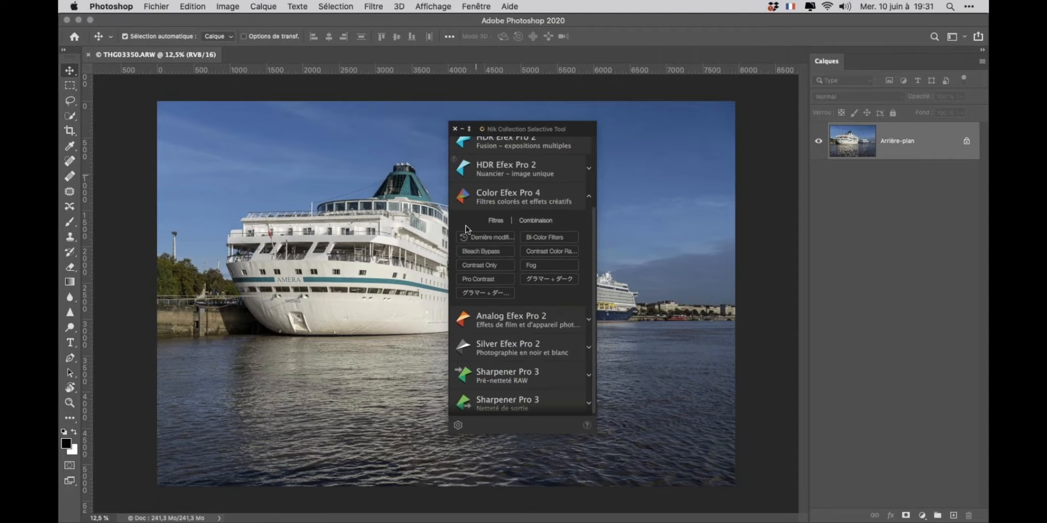
Convert the photo to black and white with Silver Efex Pro 2, placing the result on a separate layer.
click(517, 351)
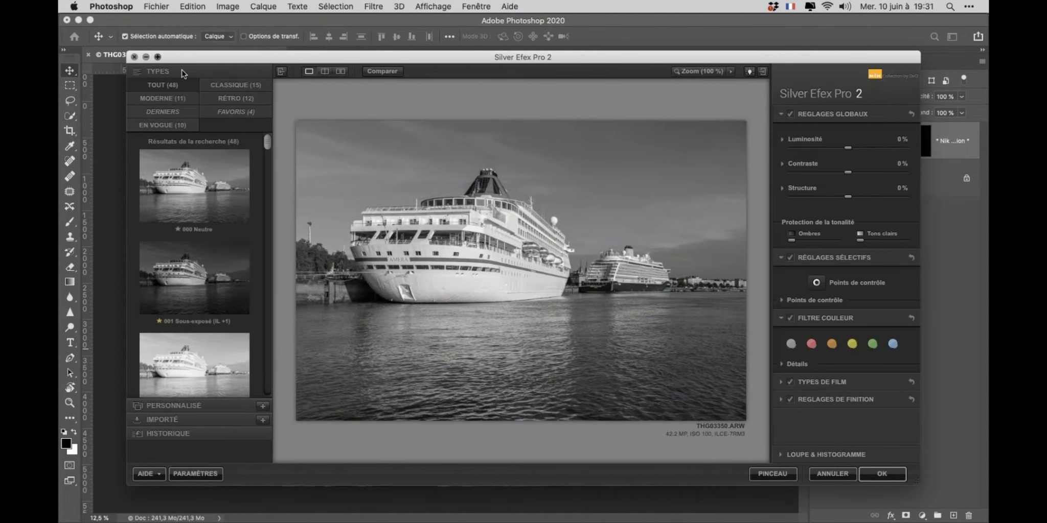
scroll(152, 273, down, 3)
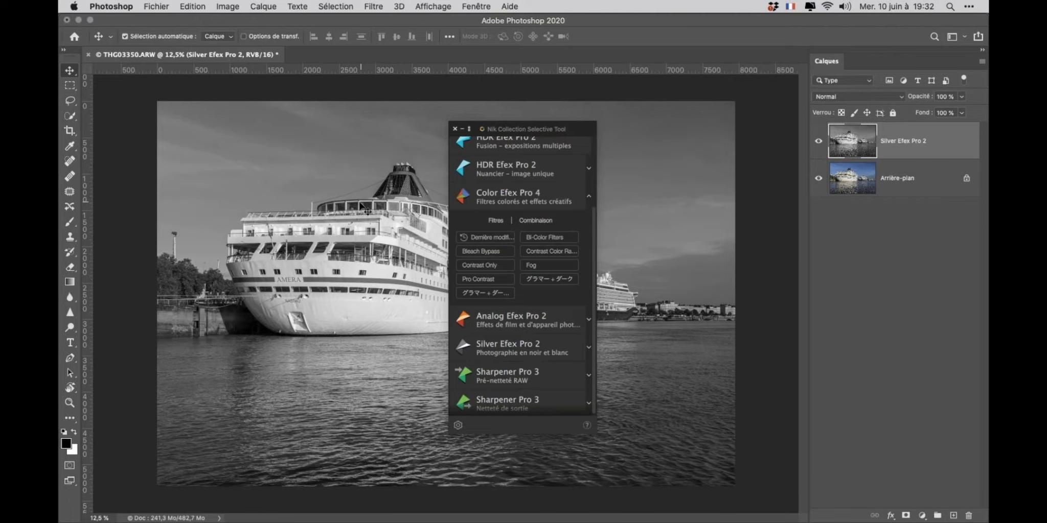
In Silver Efex Pro 2, select the 038 Dark Glow preset from the En Vogue category and mark it as a favourite.
click(492, 283)
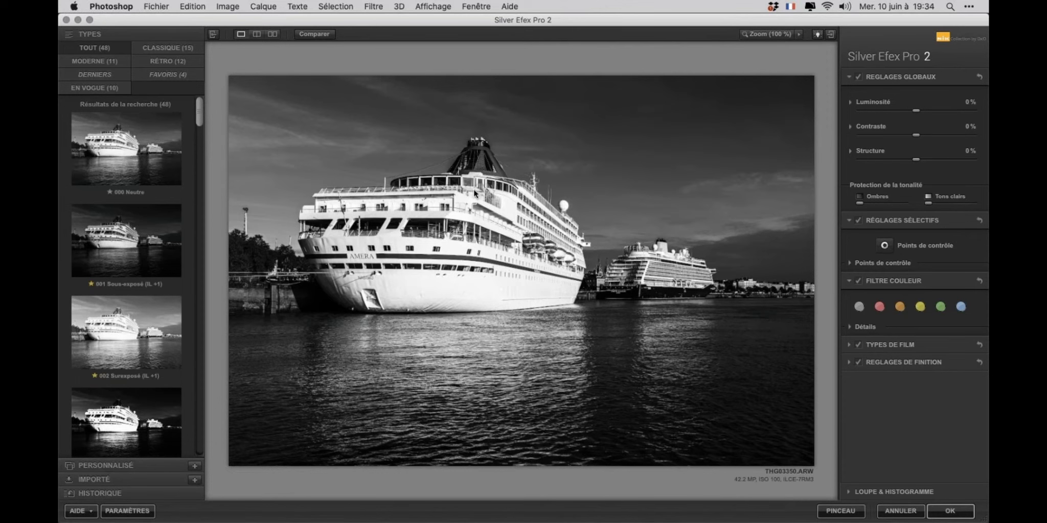
click(95, 88)
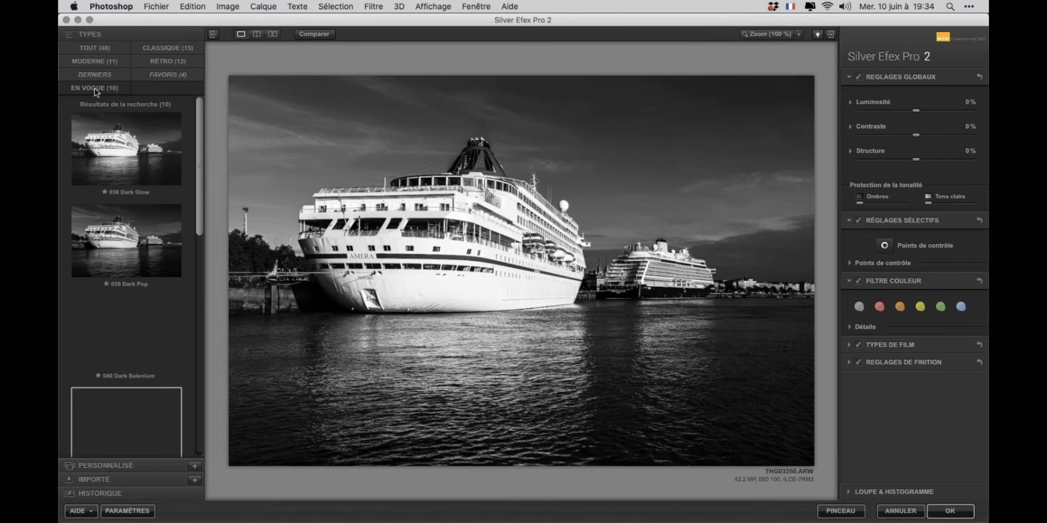
scroll(198, 190, down, 1)
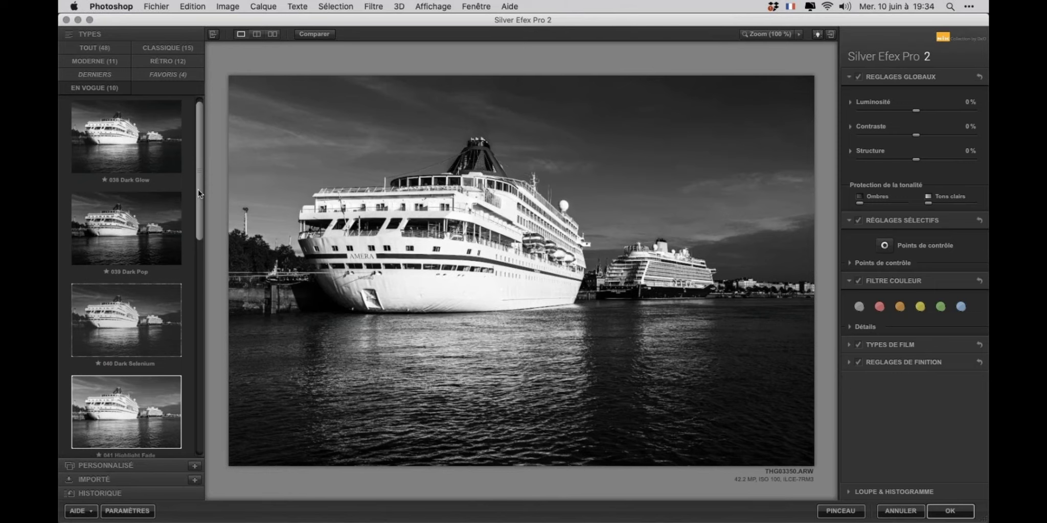
click(111, 159)
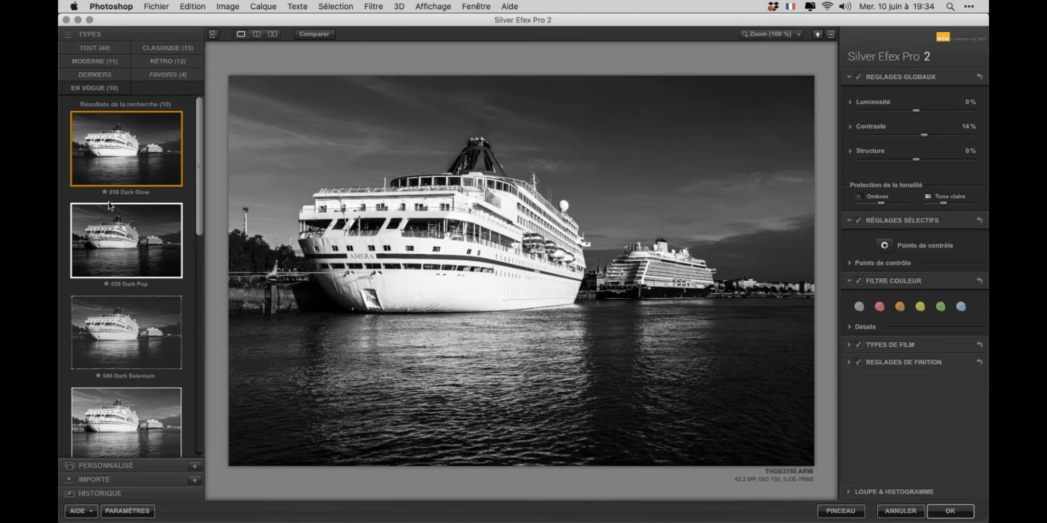
click(104, 192)
Review the favourite presets through 038 Dark Glow and apply the current Silver Efex Pro 2 rendering to the photo.
click(166, 75)
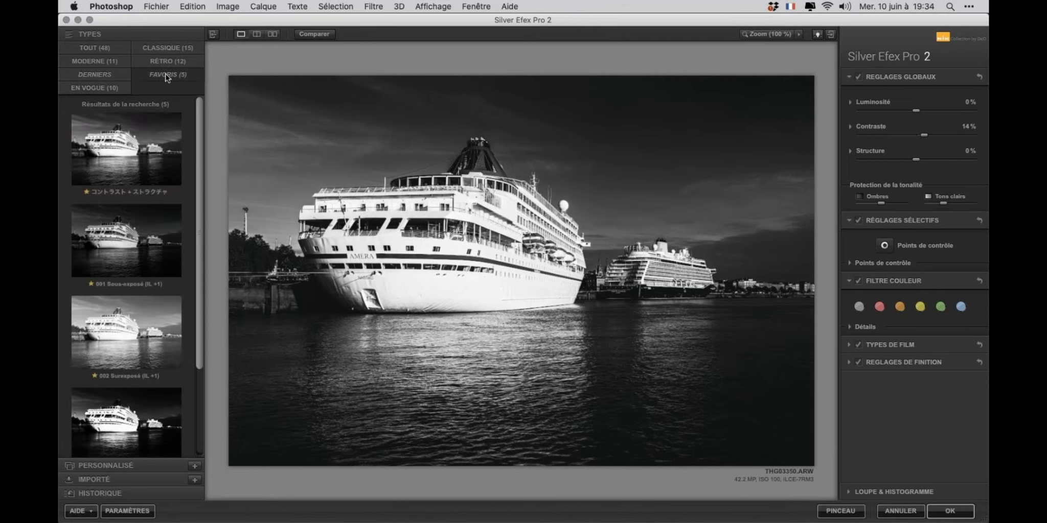
mouse_move(130, 116)
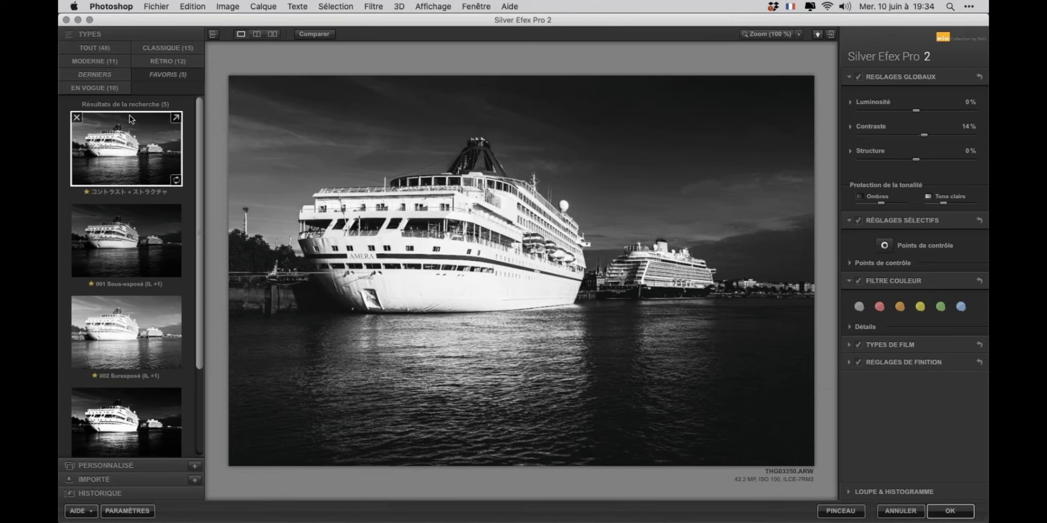
scroll(199, 279, down, 1)
drag(199, 280, 213, 393)
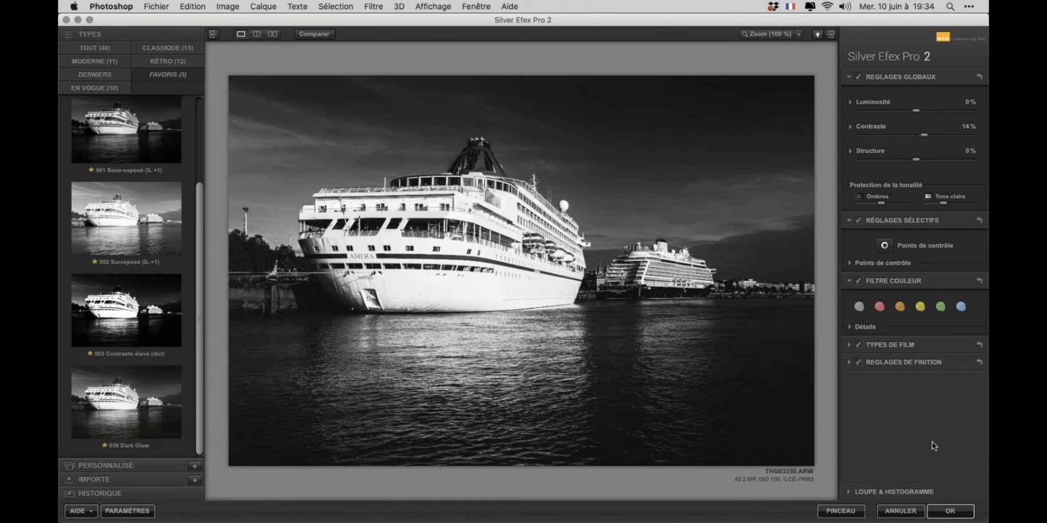
click(957, 514)
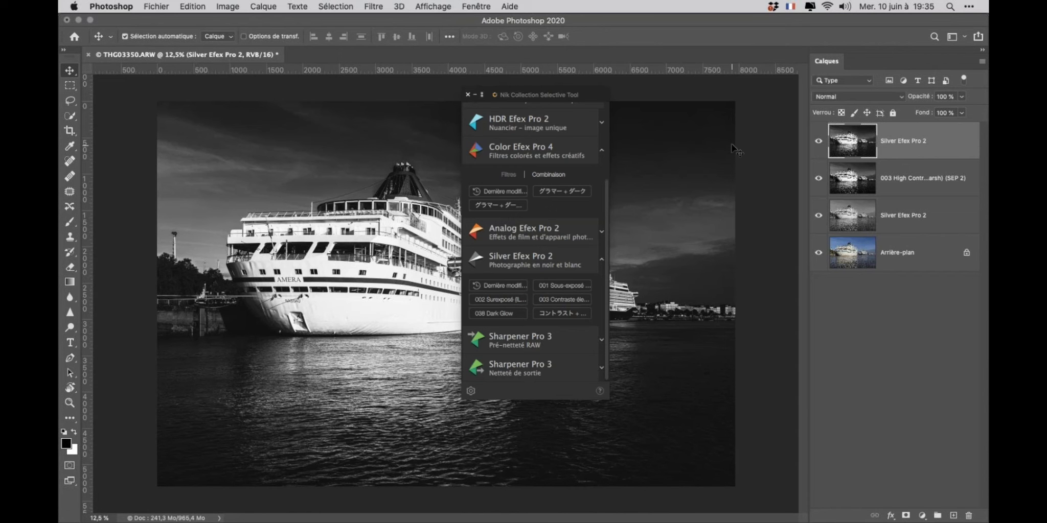
Delete all three black-and-white layers above the Arrière-plan layer.
key(Delete)
key(Delete)
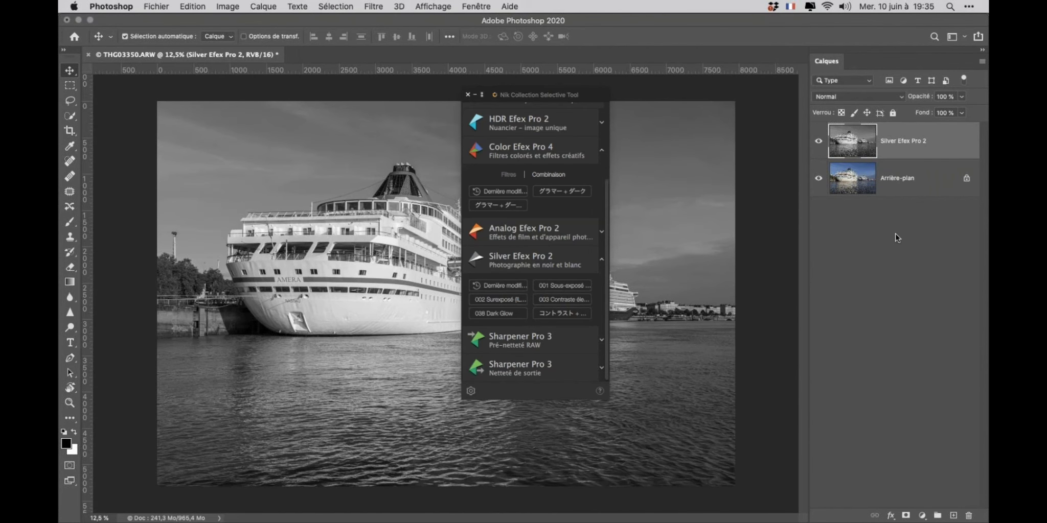
key(Delete)
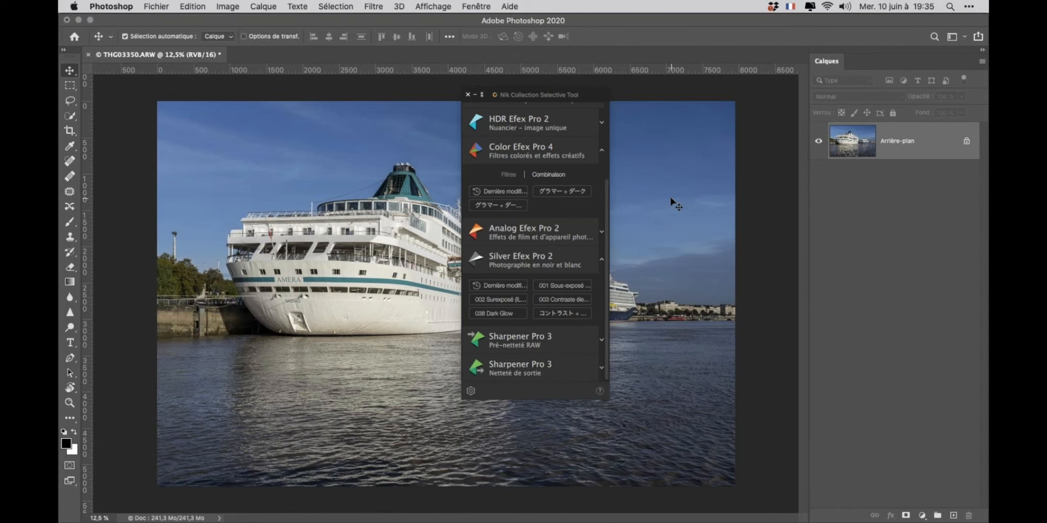
Apply Silver Efex Pro 2's last edit to the photo from the Selective Tool and bring its list back to Dfine 2.
click(500, 285)
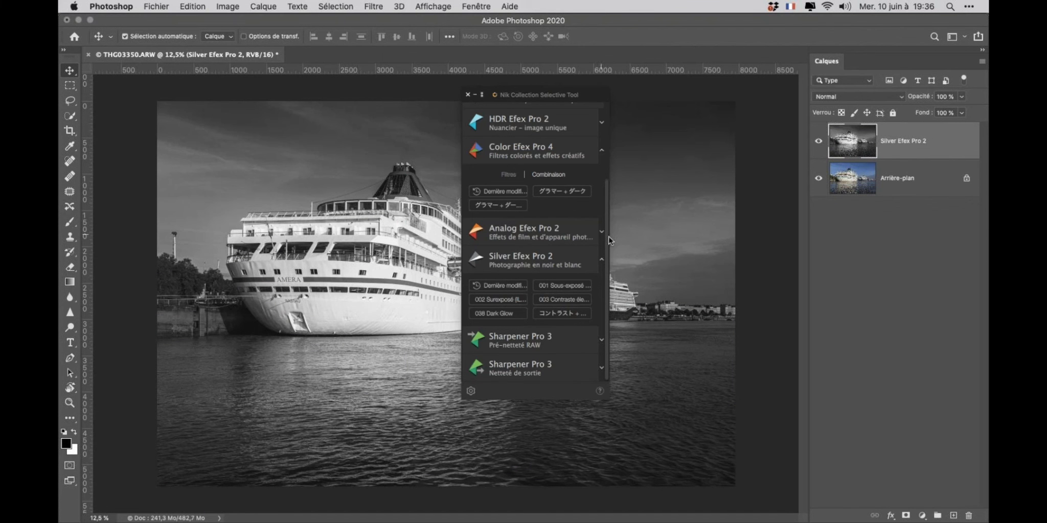
scroll(610, 241, up, 1)
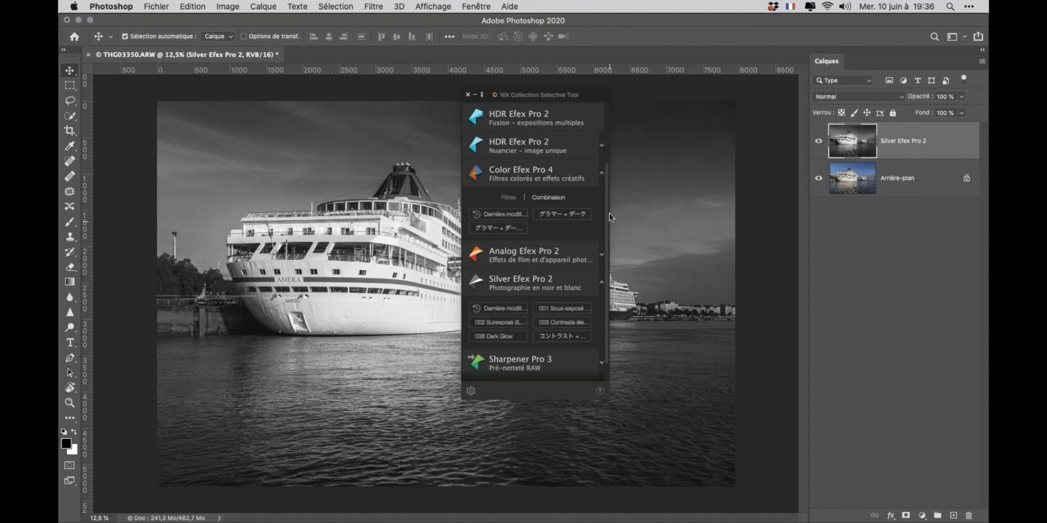
scroll(609, 213, up, 3)
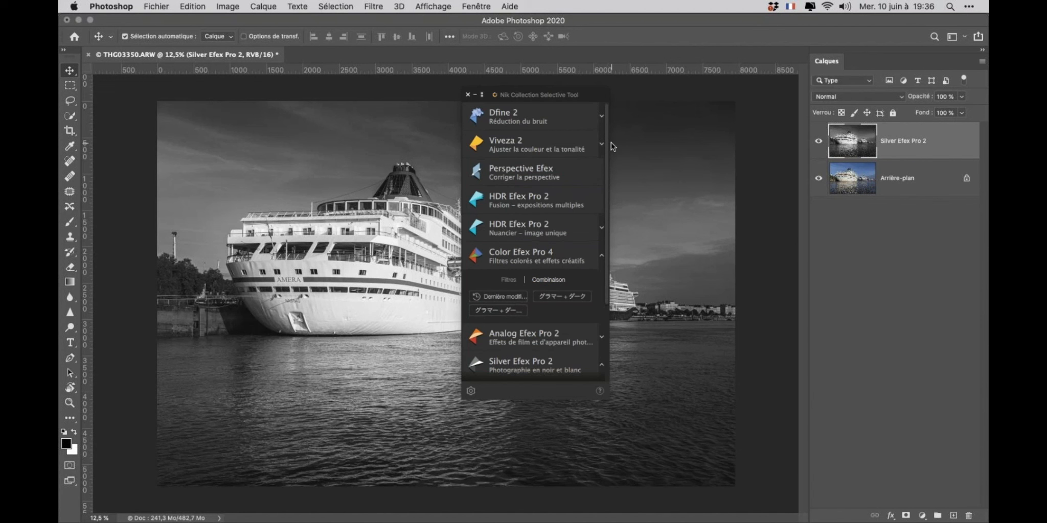